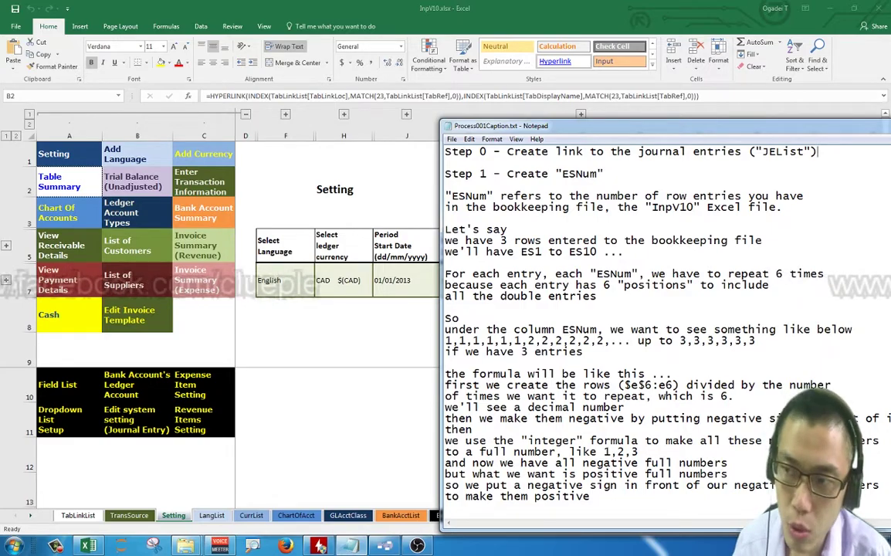
Step: Switch the Setting sheet's F7 language to 繁體中文, then 日本語, then back to English
drag(541, 125, 575, 131)
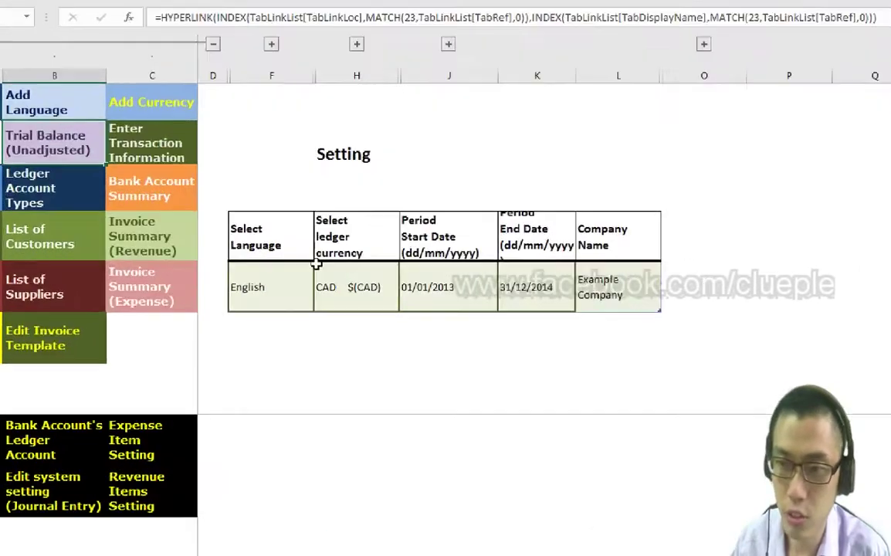
click(315, 265)
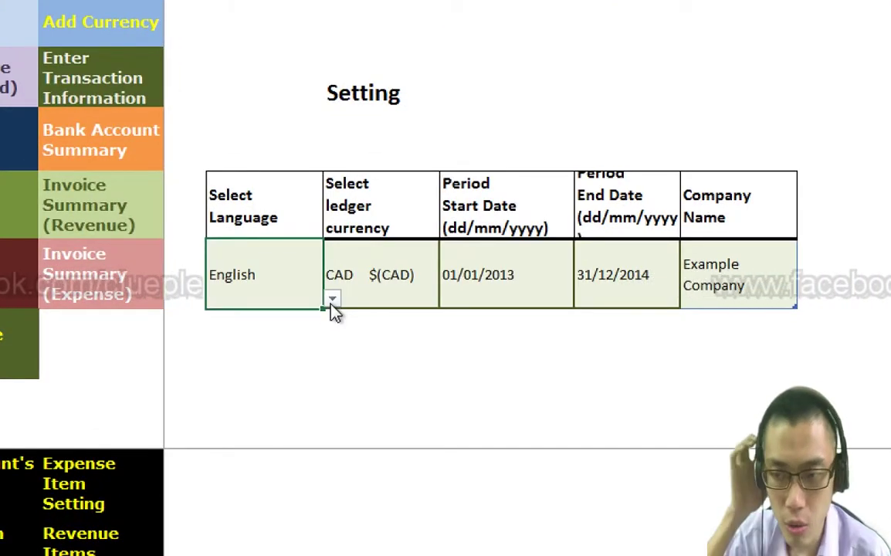
click(336, 299)
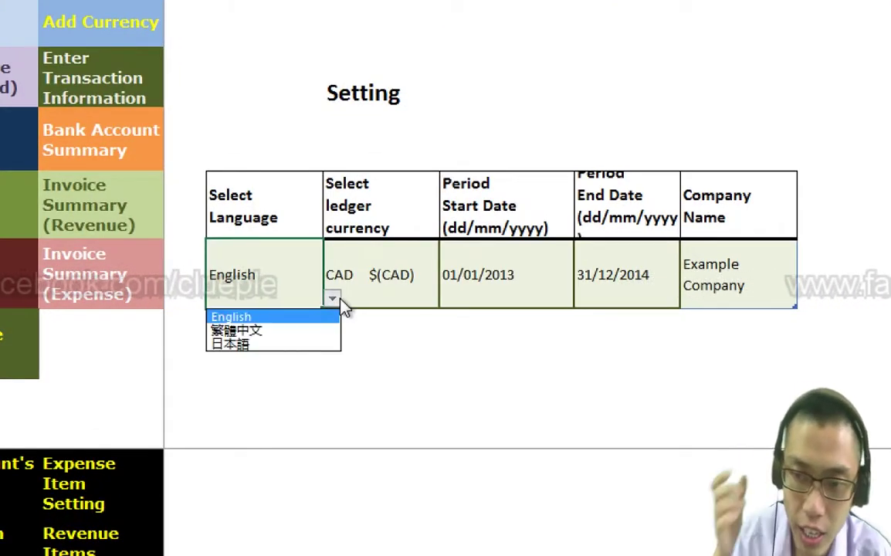
click(257, 332)
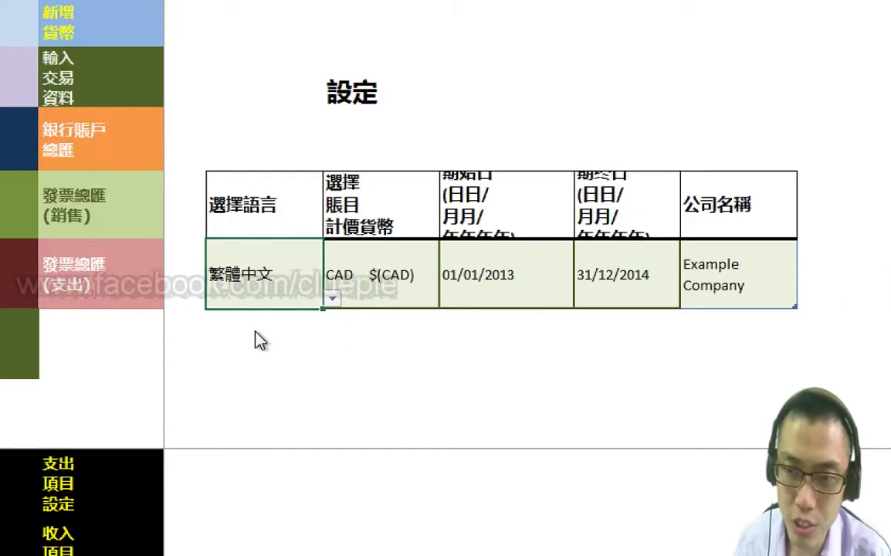
click(332, 298)
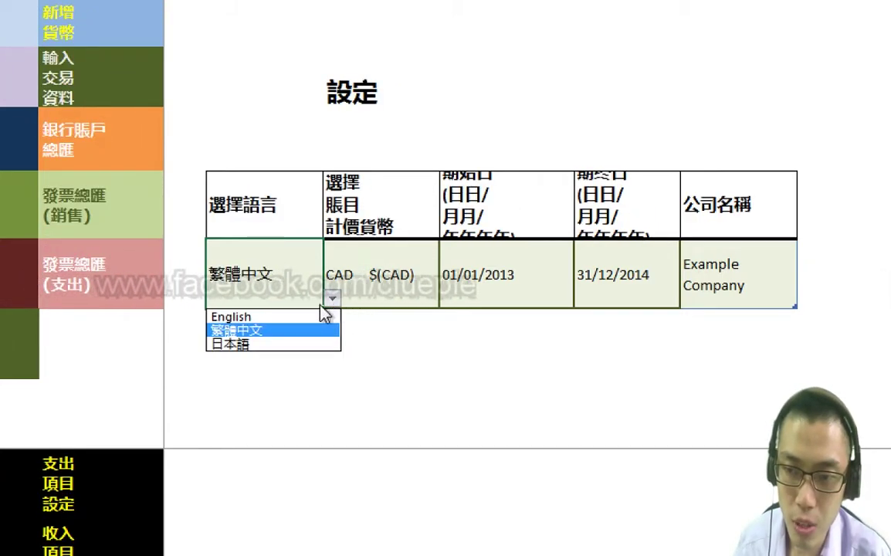
click(264, 344)
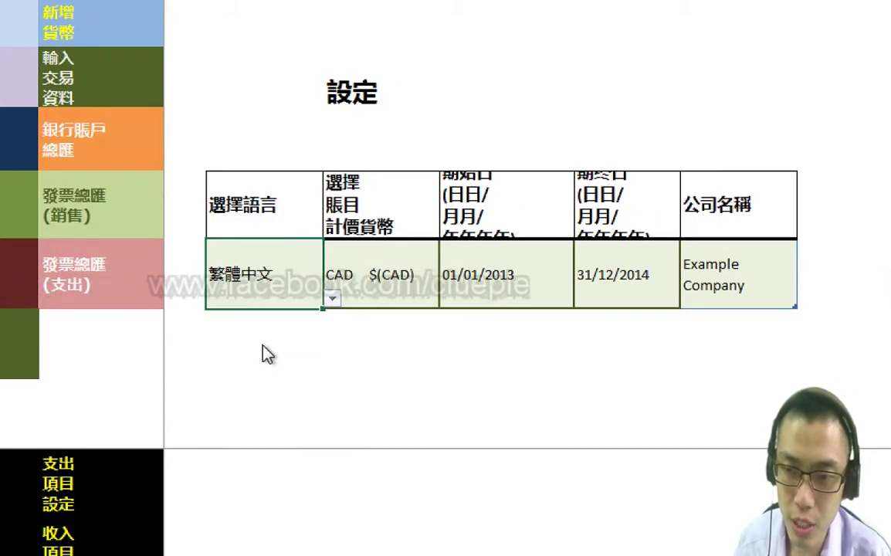
click(332, 298)
click(298, 318)
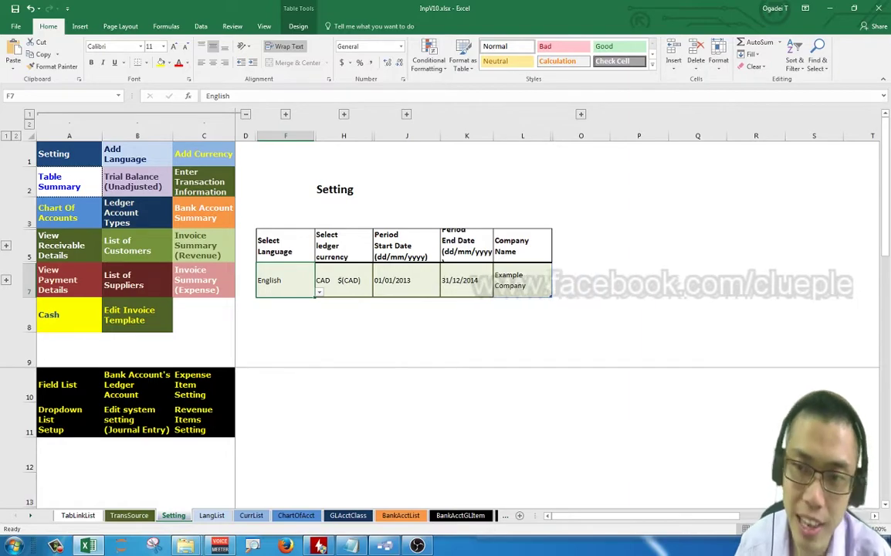
Step: Copy the Trial Balance (Unadjusted) link cell B2 into cell C8
key(Left)
key(Left)
key(Left)
key(Up)
key(Down)
key(Down)
key(Right)
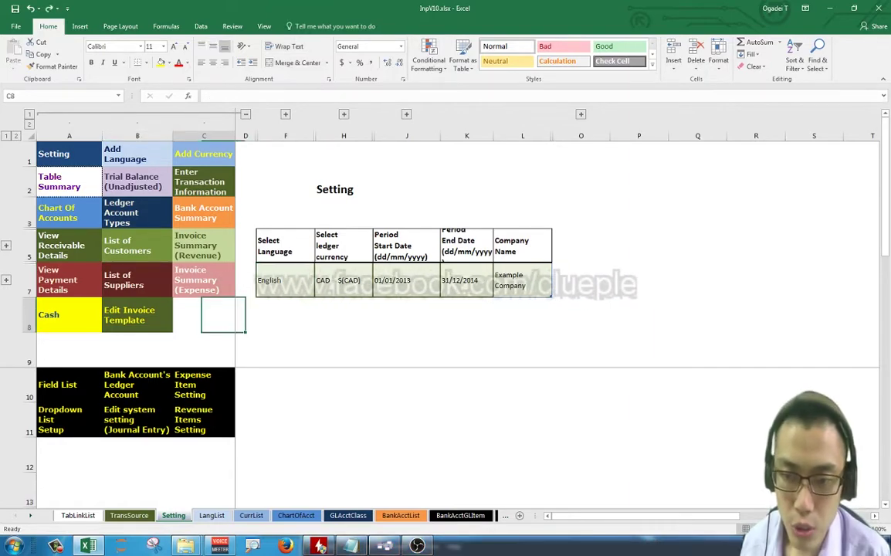
text(=hy)
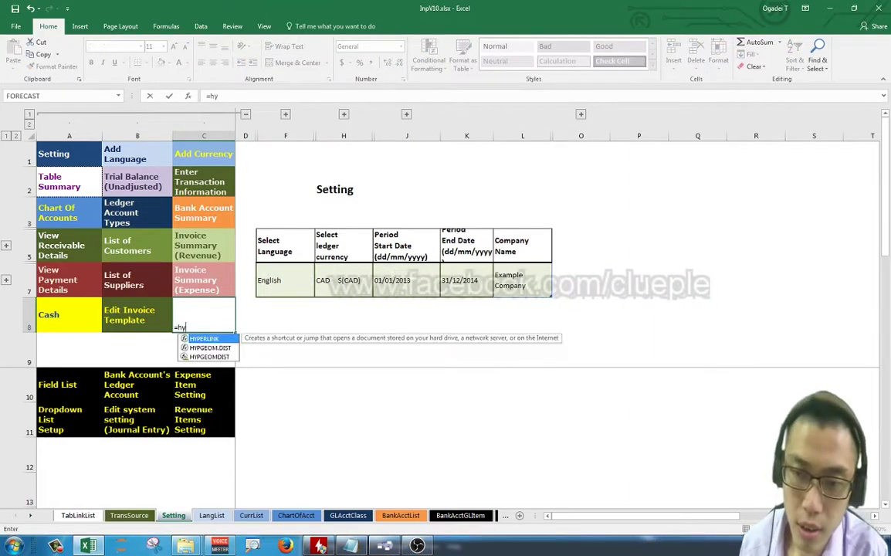
text(per)
key(Escape)
key(Up)
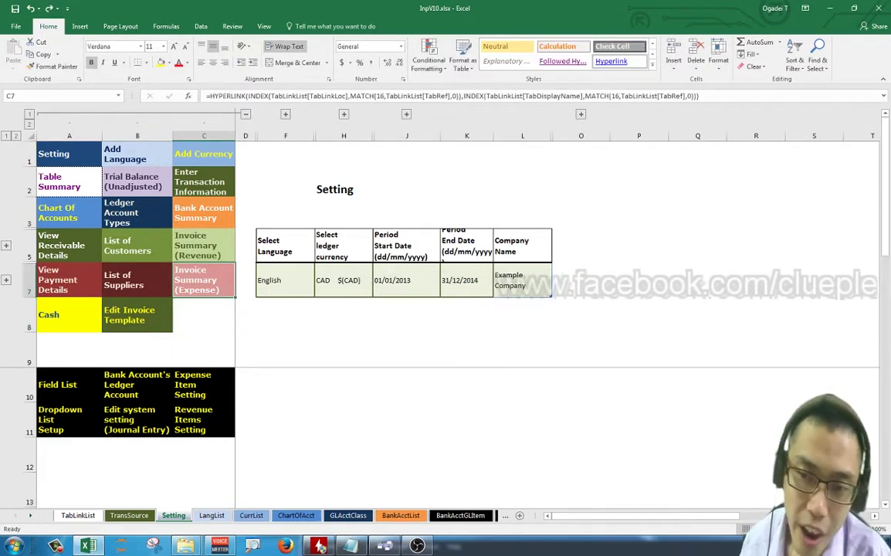
key(Up)
key(Up)
key(Up)
key(Up)
key(Up)
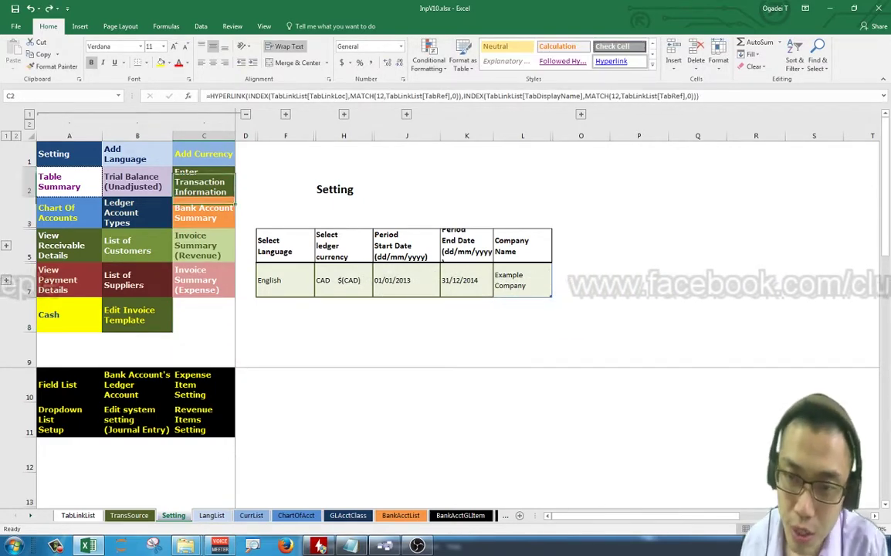
key(ctrl+c)
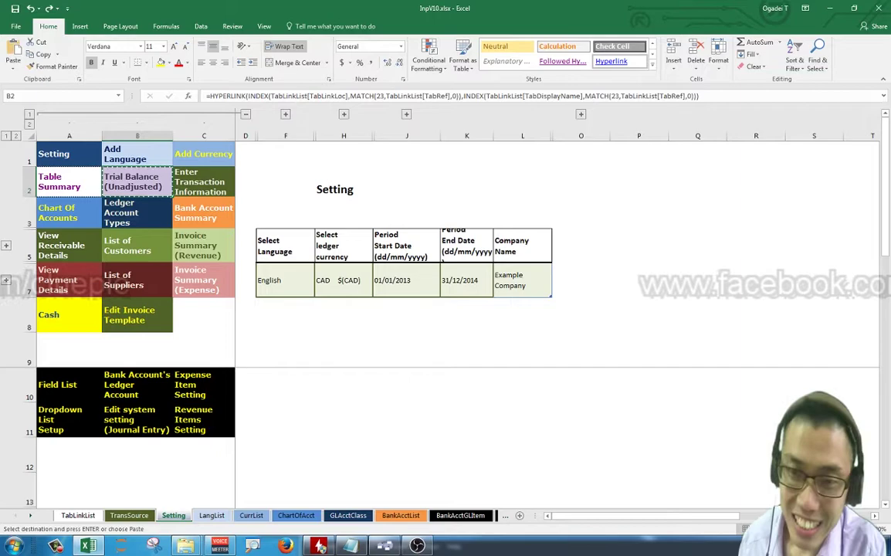
key(Down)
key(Down)
key(Down)
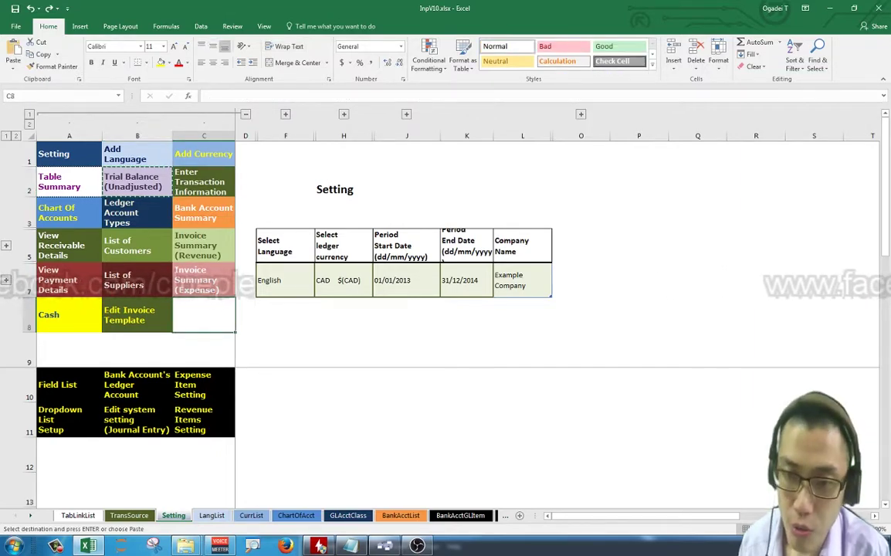
key(ctrl+v)
key(Escape)
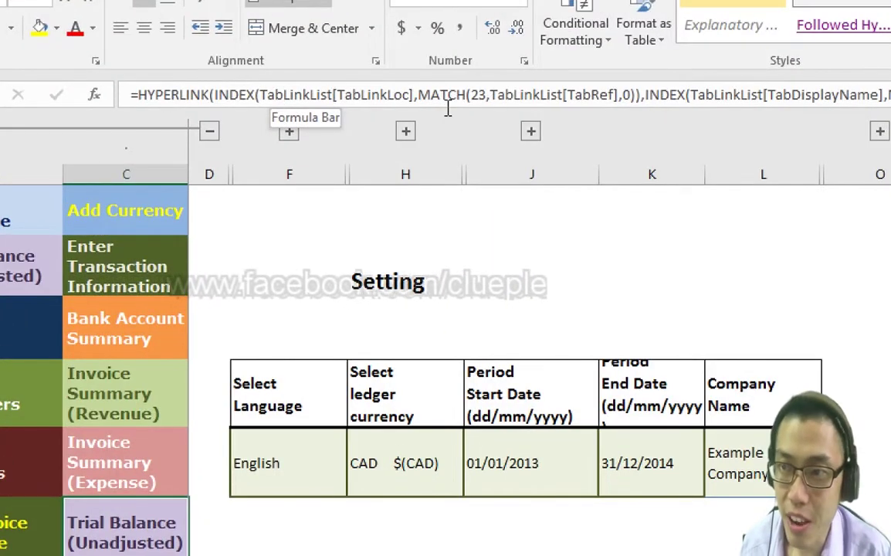
Step: Break the C8 HYPERLINK formula onto separate lines with Alt+Enter after each argument
click(445, 101)
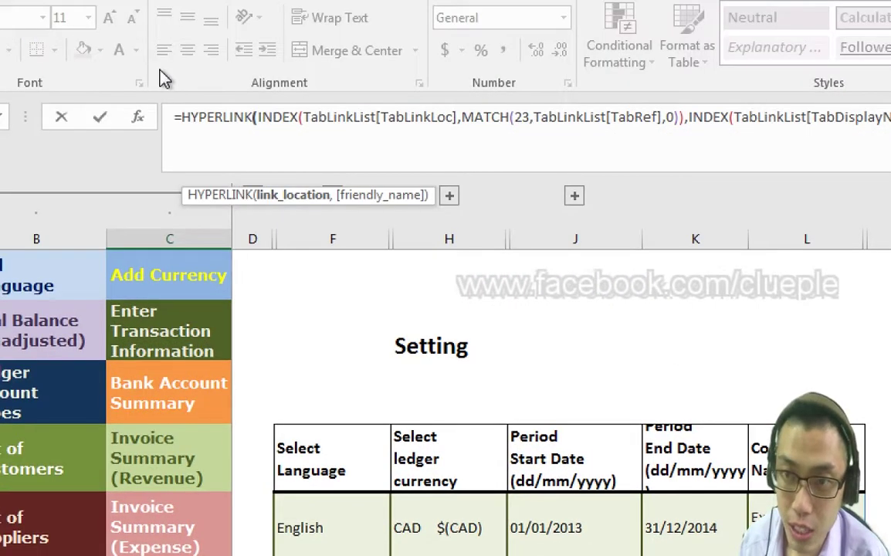
key(alt+Return)
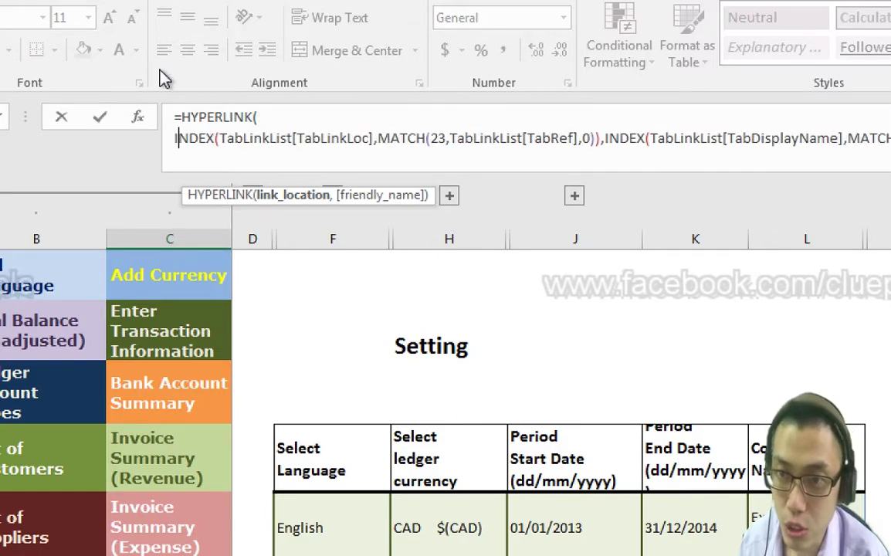
click(602, 138)
key(alt+Return)
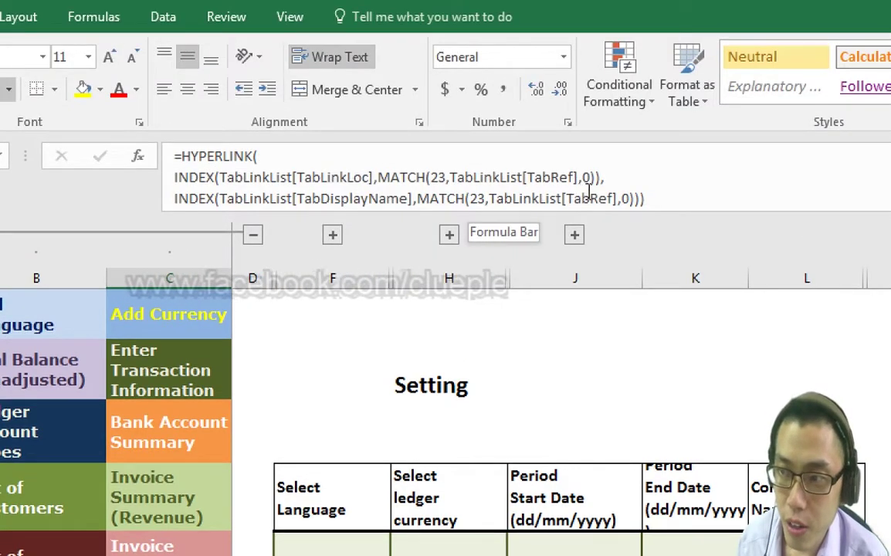
click(602, 178)
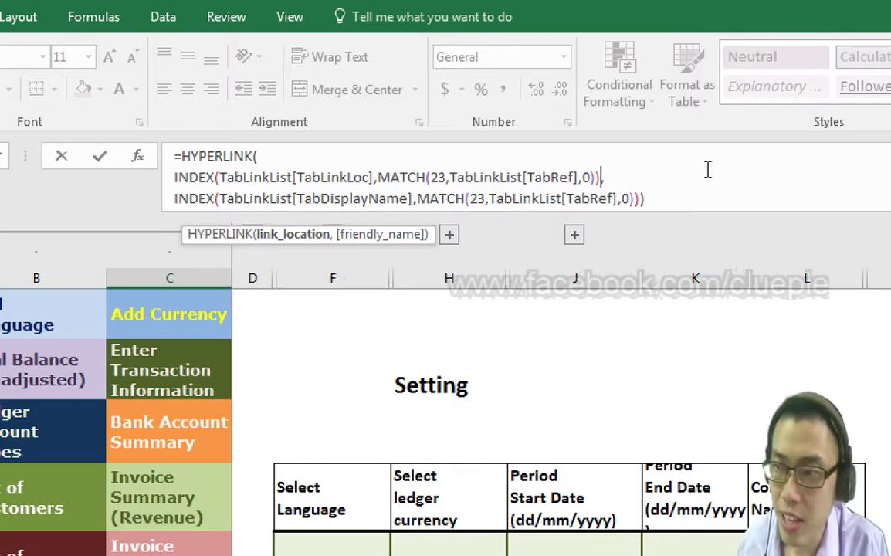
key(shift+Home)
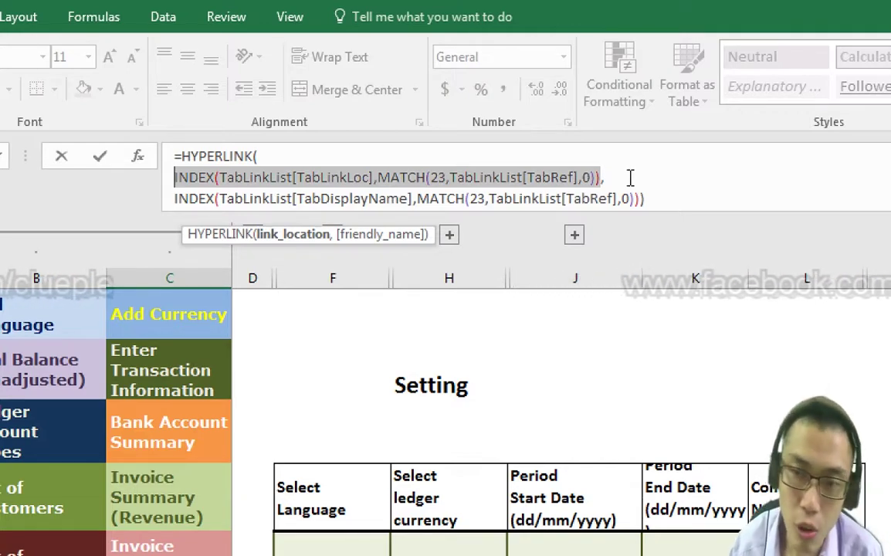
key(Escape)
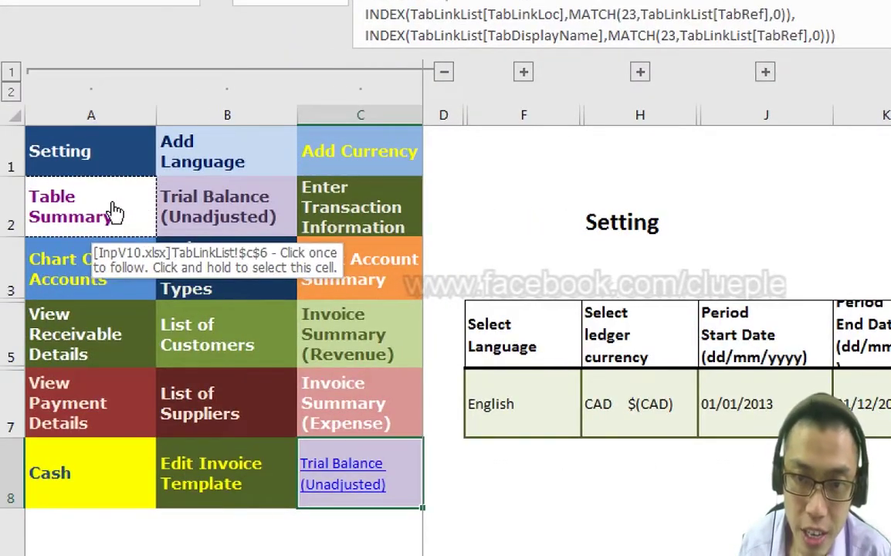
Step: Jump to Table Summary and inspect row 20's TabRef, JEList link location and tab name
click(113, 210)
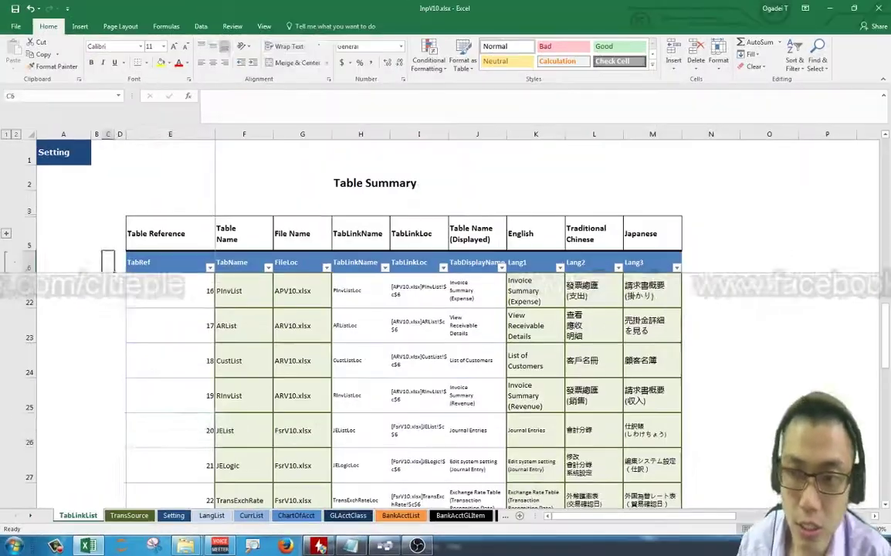
click(201, 431)
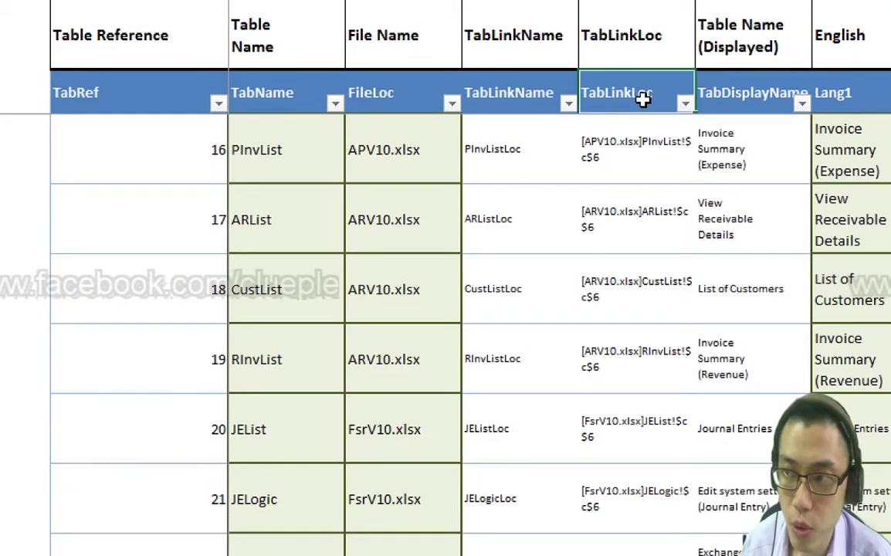
click(648, 434)
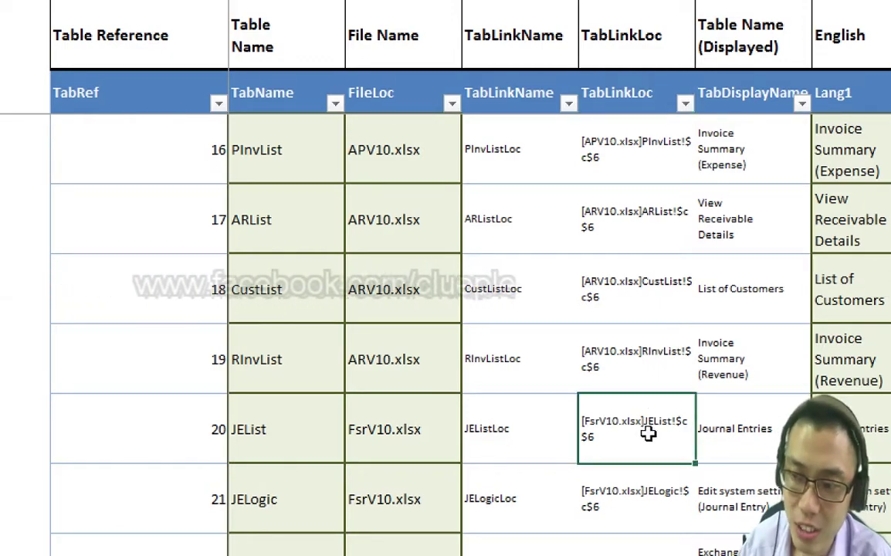
click(338, 442)
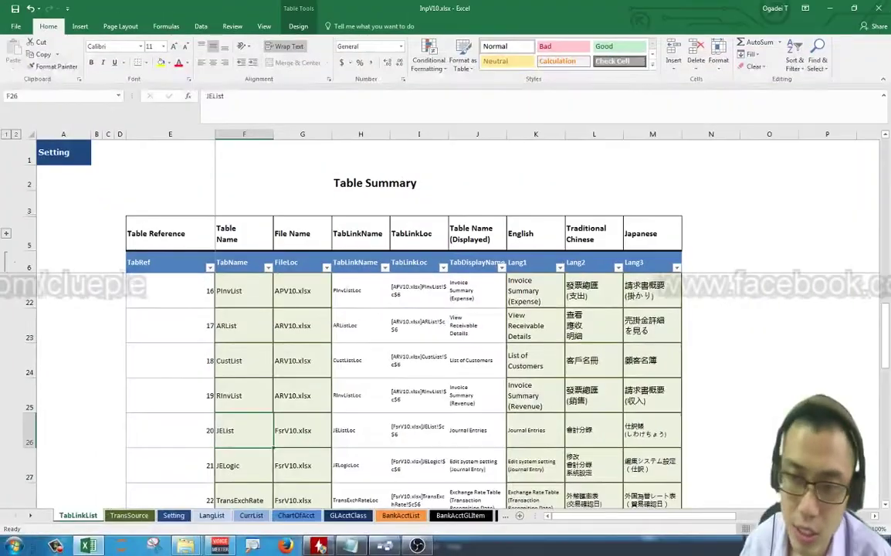
Step: Back on the Setting sheet, change the first INDEX lookup in C8 from 23 to 20
click(64, 152)
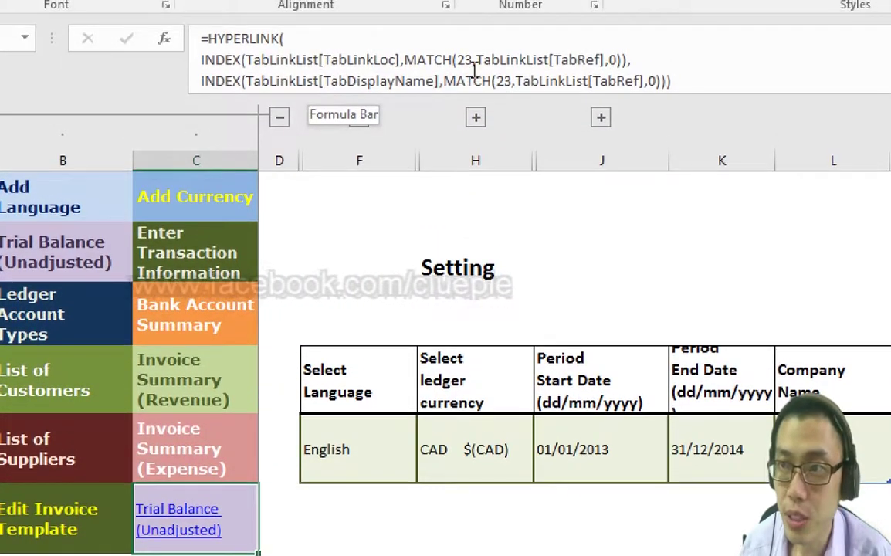
click(471, 67)
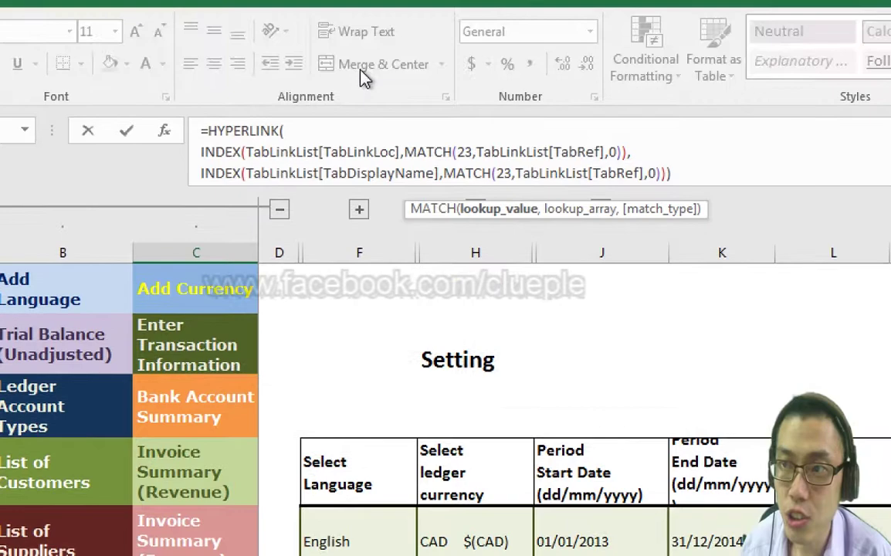
key(BackSpace)
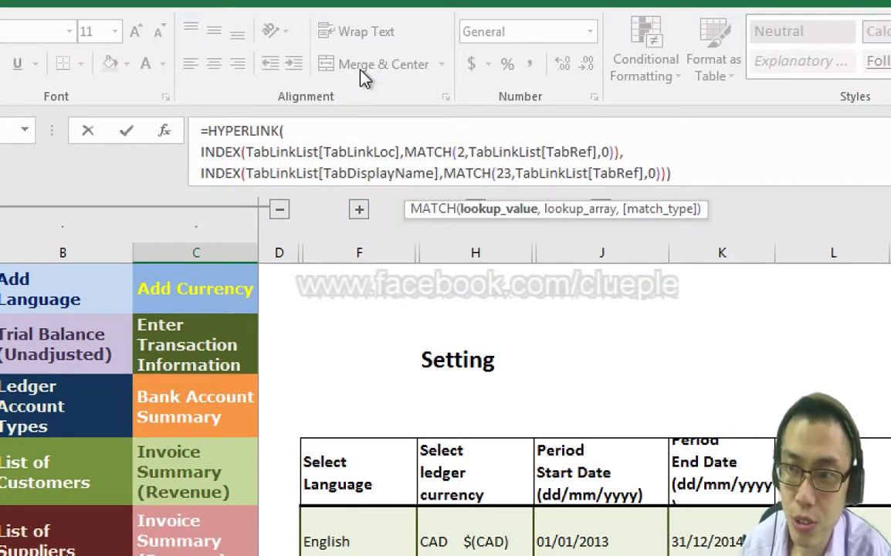
text(0)
key(Down)
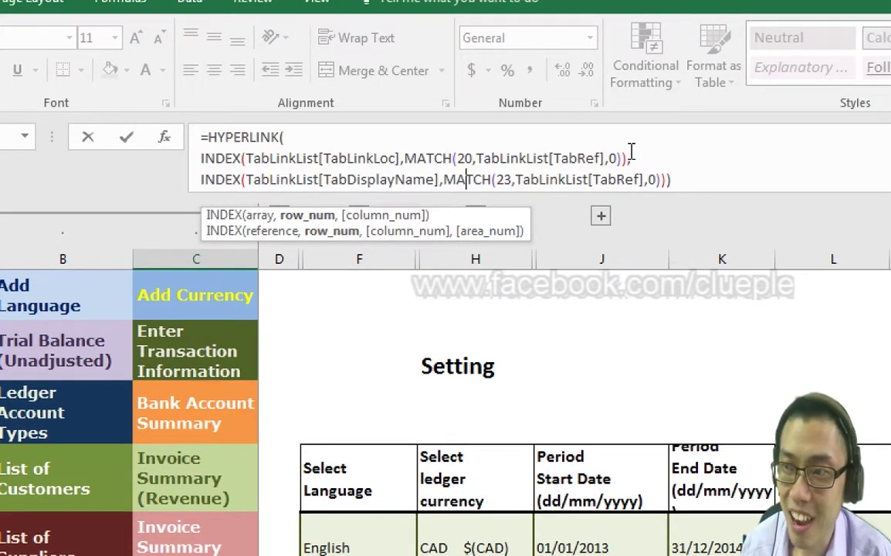
Step: Fix the second INDEX lookup to entry 20 and commit the Journal Entries formula
click(617, 164)
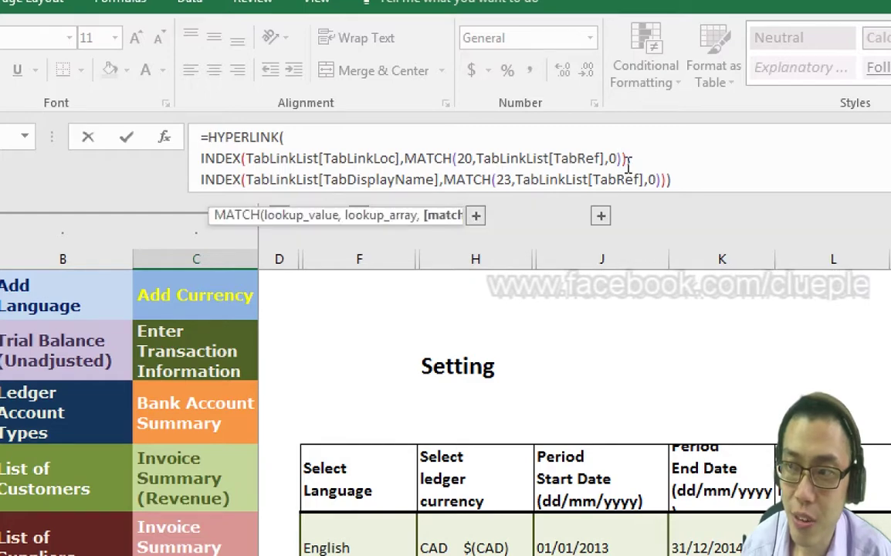
click(628, 163)
key(shift+Home)
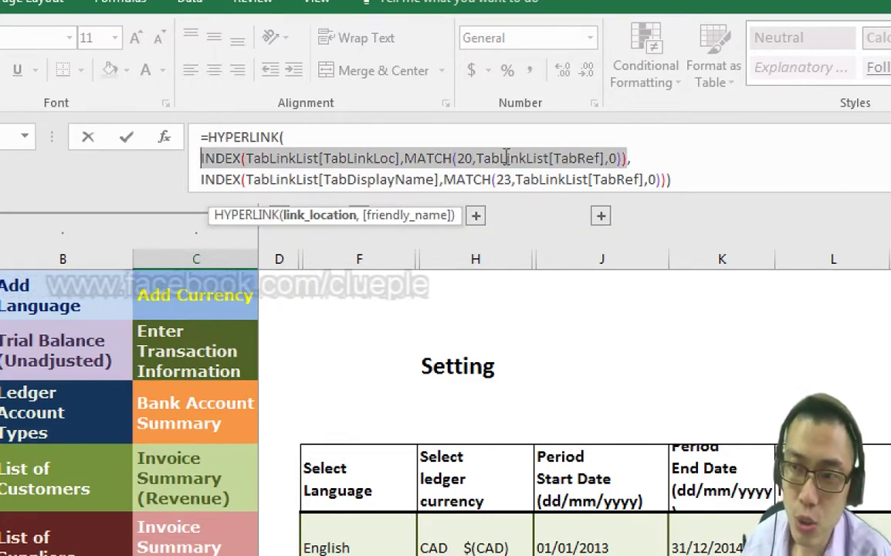
click(469, 157)
key(Down)
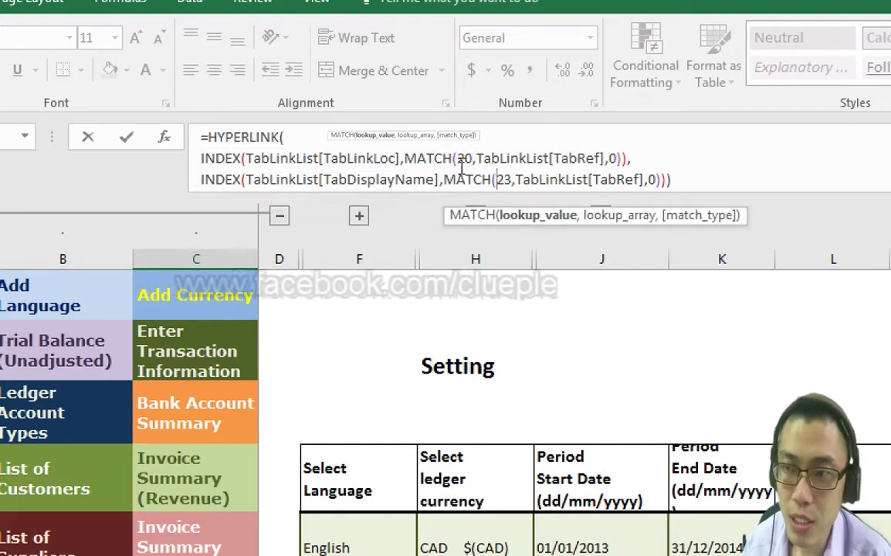
key(BackSpace)
text(0)
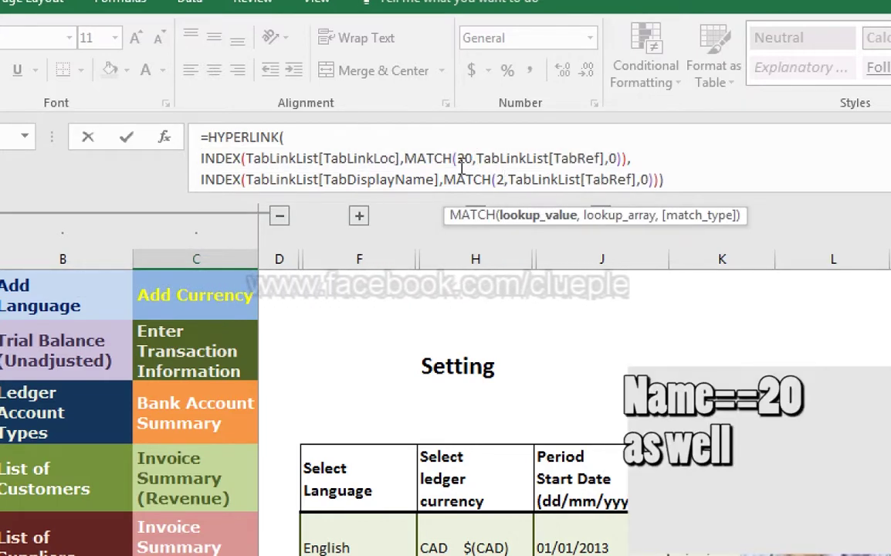
click(666, 178)
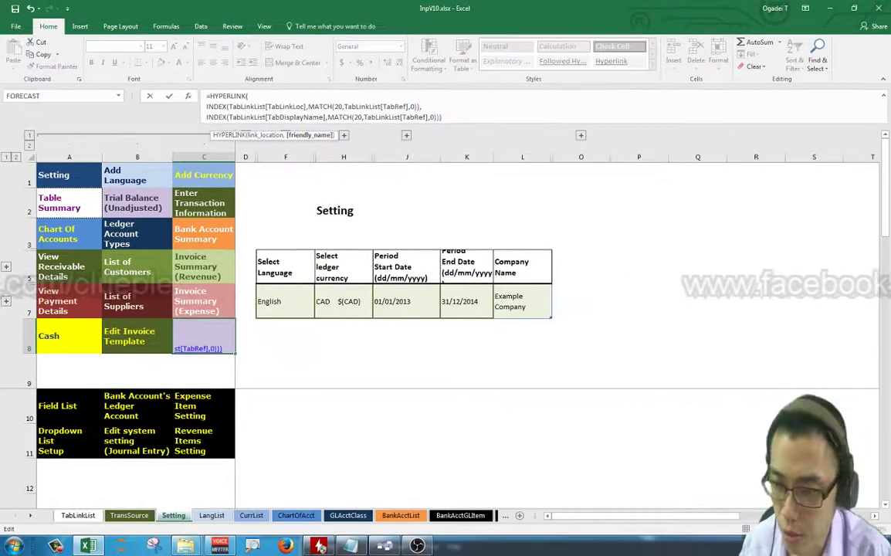
key(ctrl+Return)
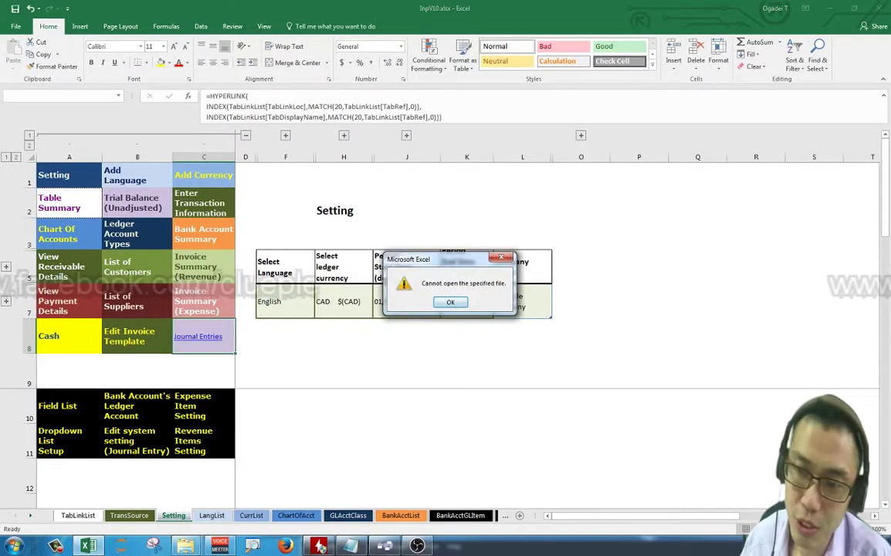
Step: Dismiss the cannot-open-file error and switch the sheet language to 繁體中文
key(Return)
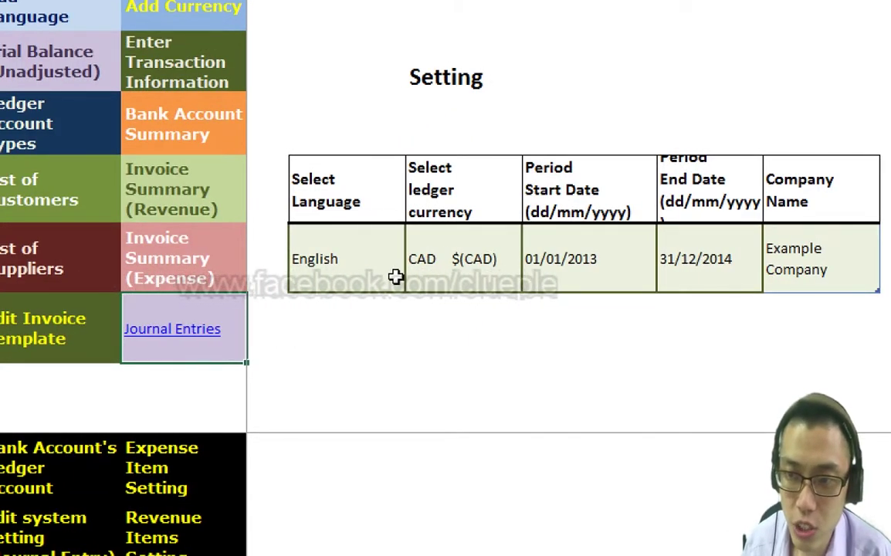
click(395, 277)
click(415, 287)
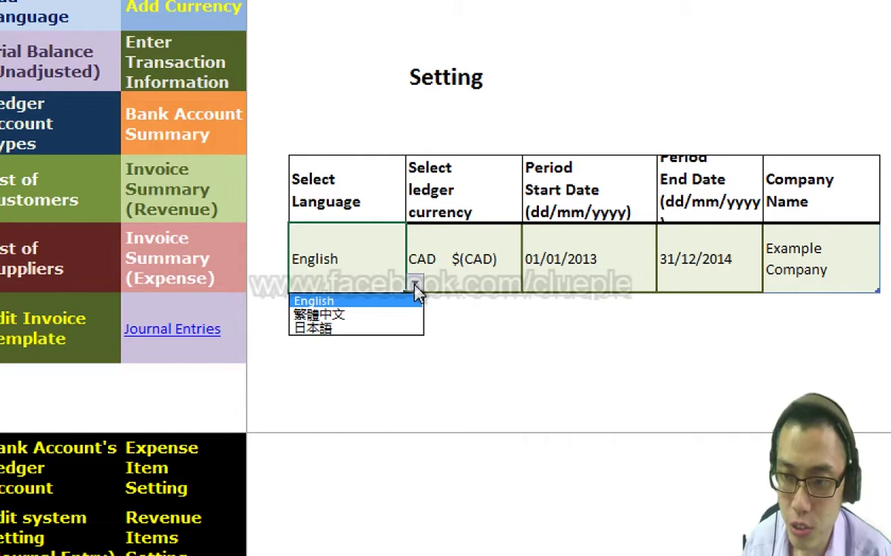
key(Down)
key(Return)
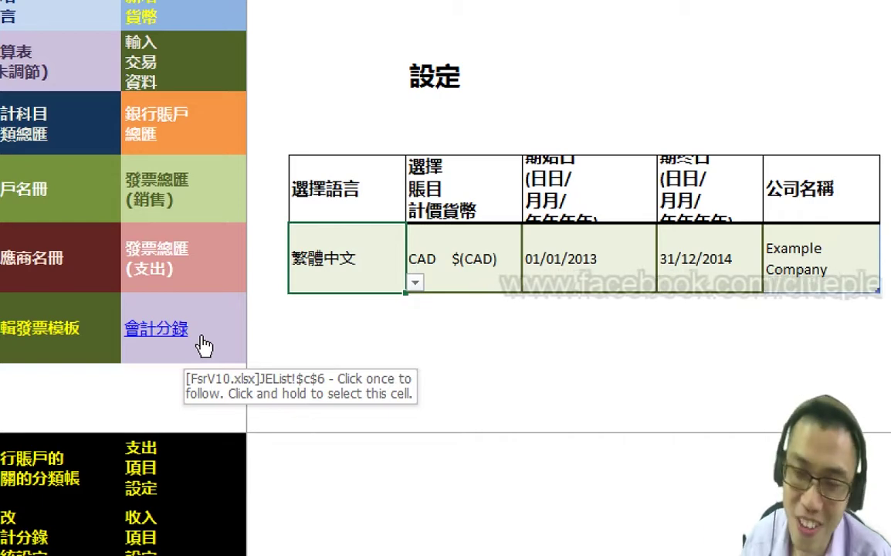
Step: Switch the language to 日本語, then back to English, and inspect the C8 link formula
click(416, 284)
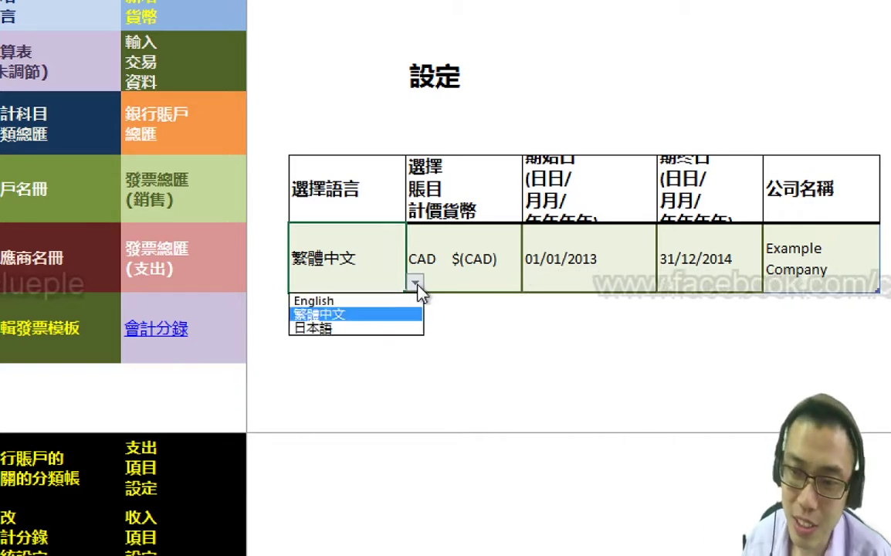
key(Down)
key(Return)
click(415, 284)
key(Up)
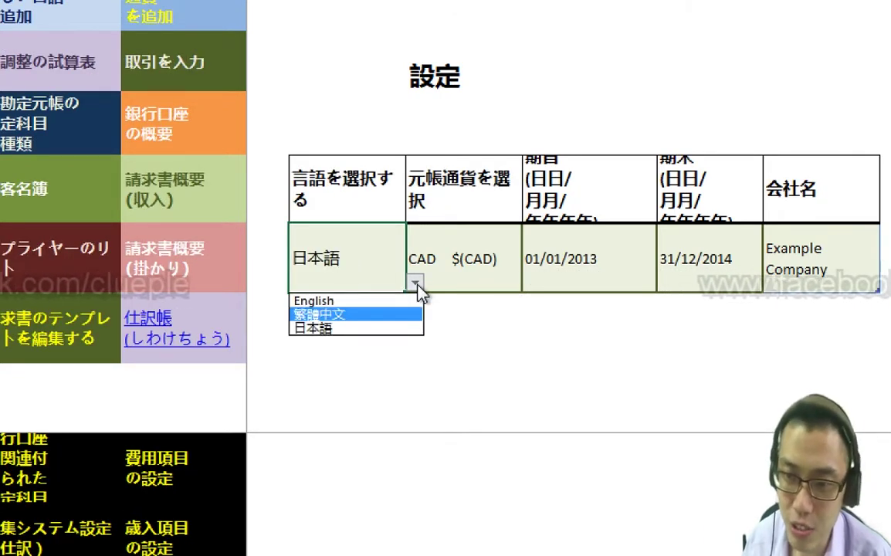
key(Up)
key(Return)
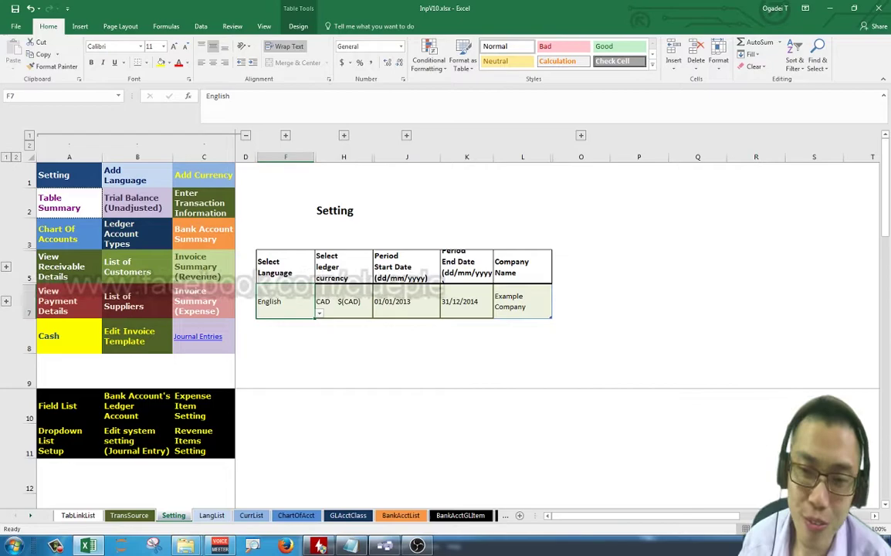
click(232, 336)
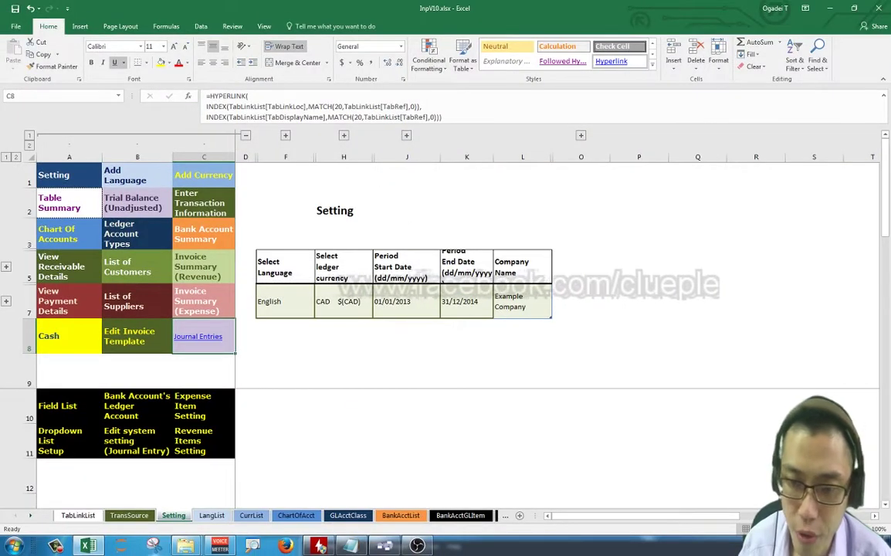
Step: Rename FsrExample1.xlsx to FsrV10.xlsx in the YourCoV10a_user folder
mouse_move(185, 546)
click(112, 456)
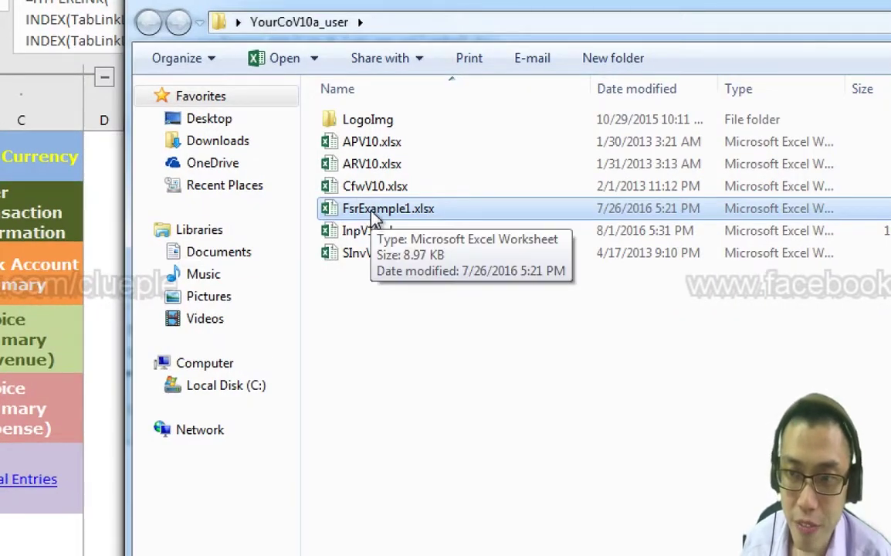
right_click(376, 215)
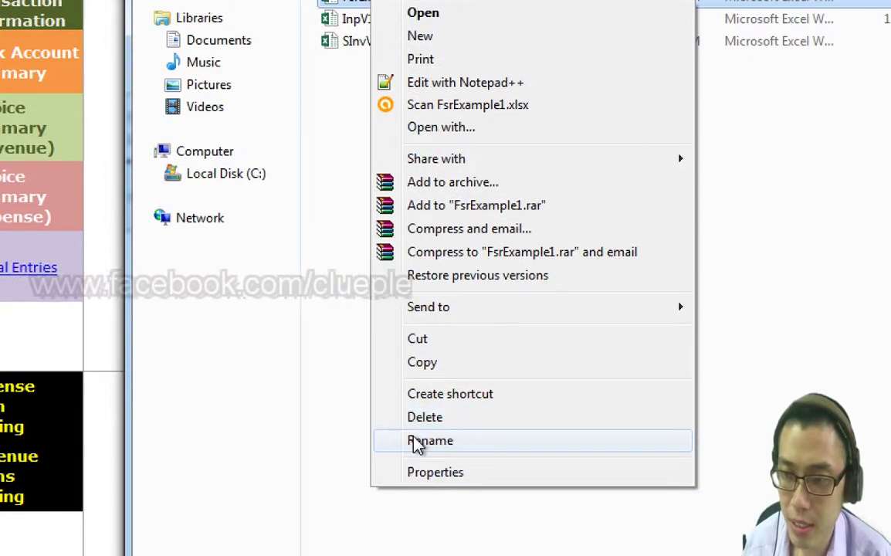
click(415, 441)
key(Right)
key(shift+Left)
key(shift+Left)
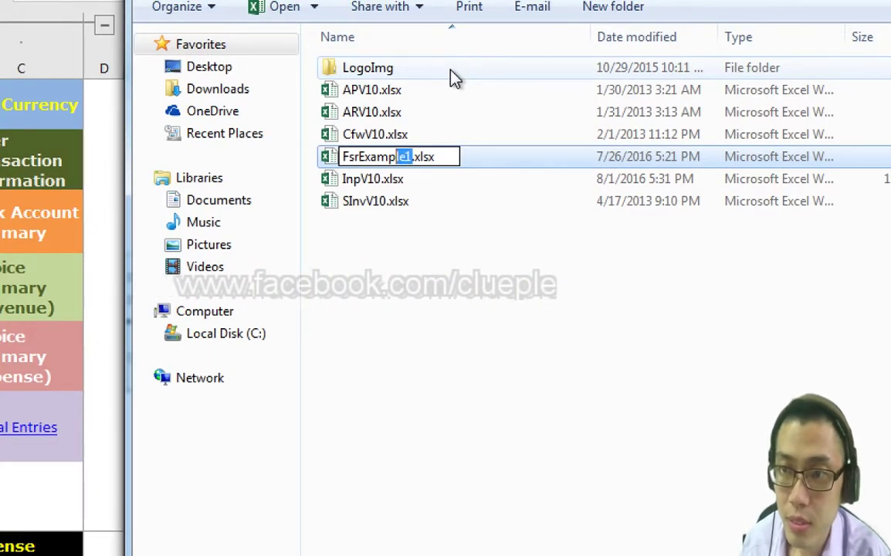
key(shift+Left)
key(shift+Left)
key(shift+Left)
key(shift+Left)
key(shift+Left)
text(V)
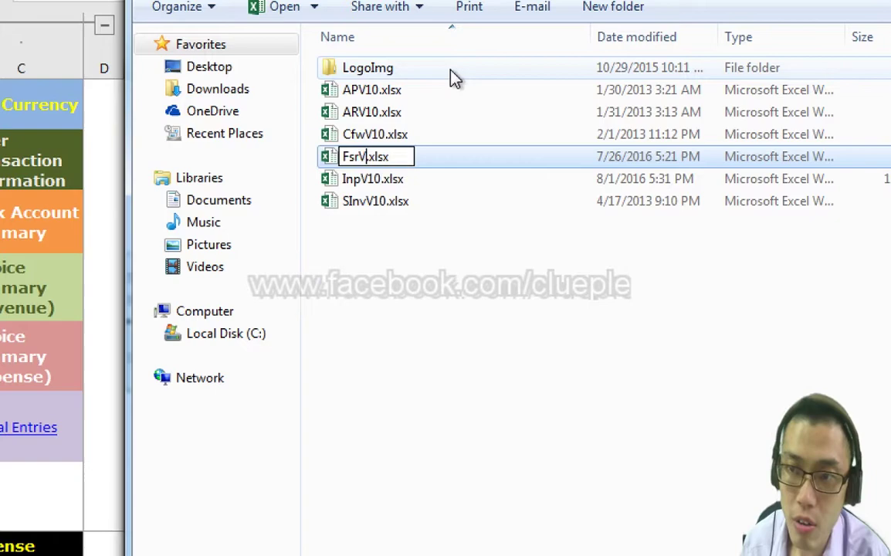
text(10)
key(Return)
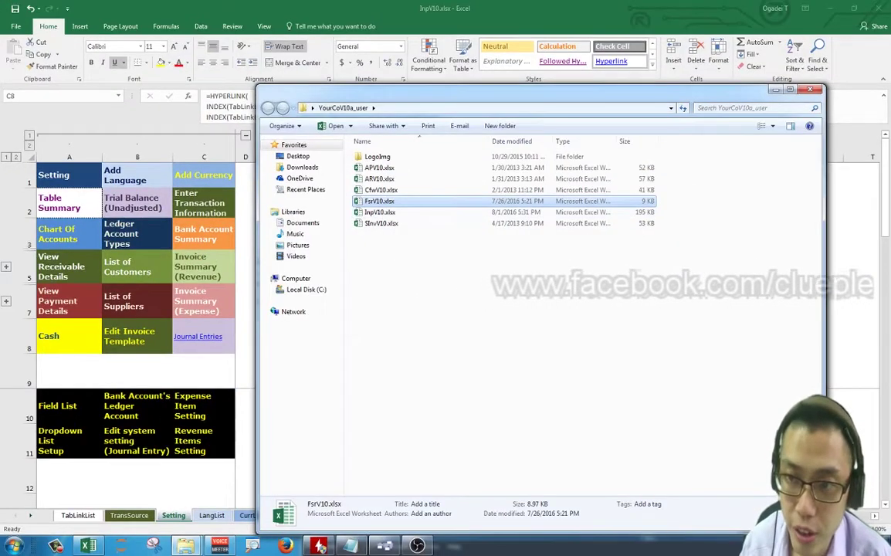
Step: Open FsrV10.xlsx, rename its blank sheet to JEList, and switch back to InpV10
double_click(371, 157)
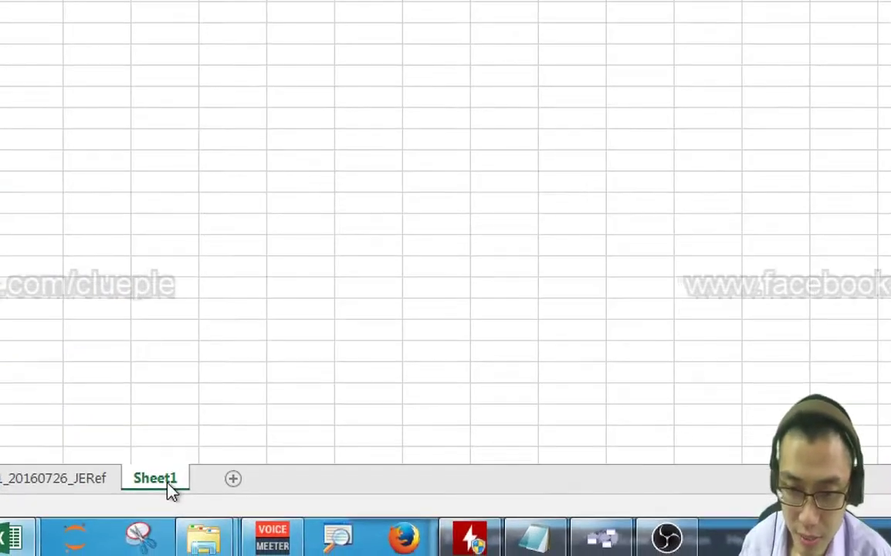
text(JEL)
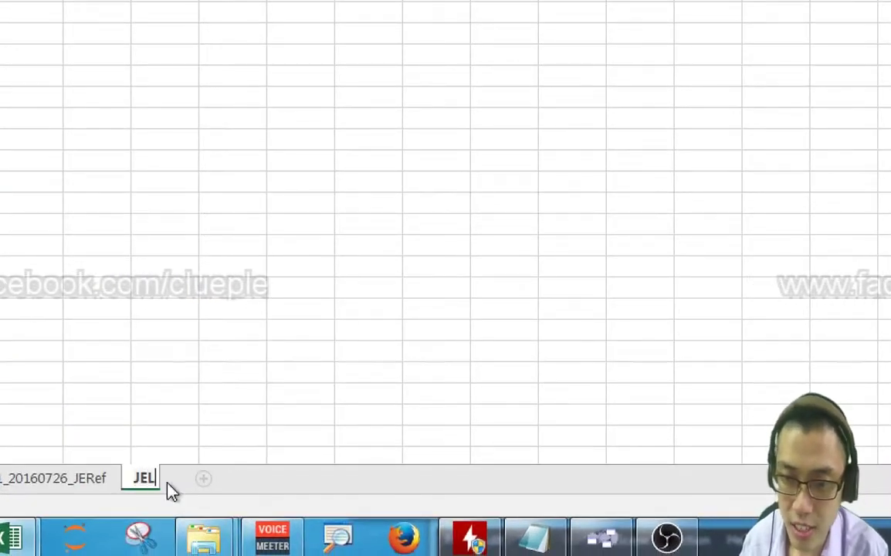
text(ist)
key(Return)
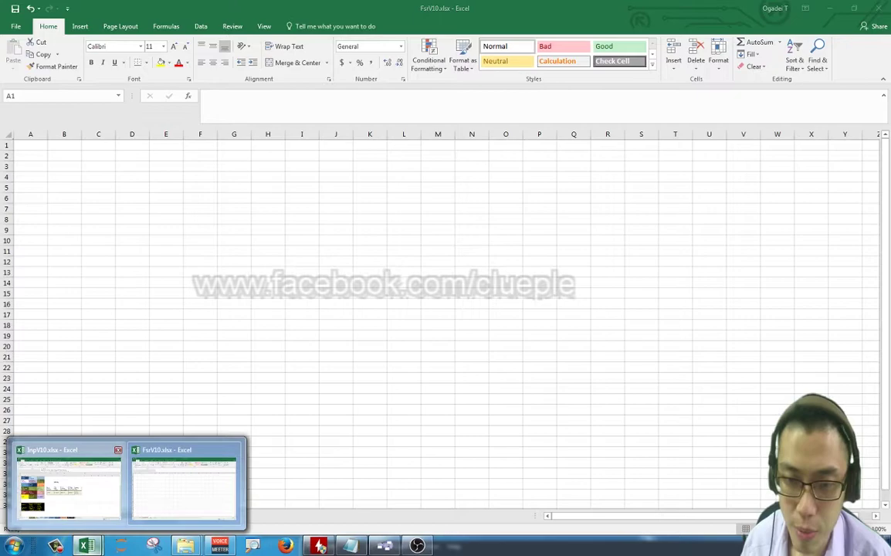
click(70, 485)
Step: Follow the C8 Journal Entries link twice, landing on A1 of FsrV10's empty JEList sheet
key(Right)
key(Right)
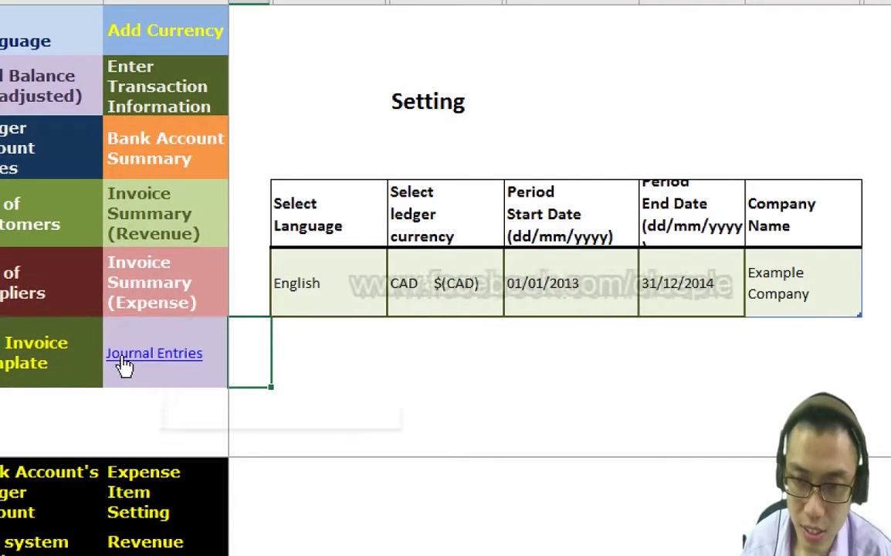
click(189, 339)
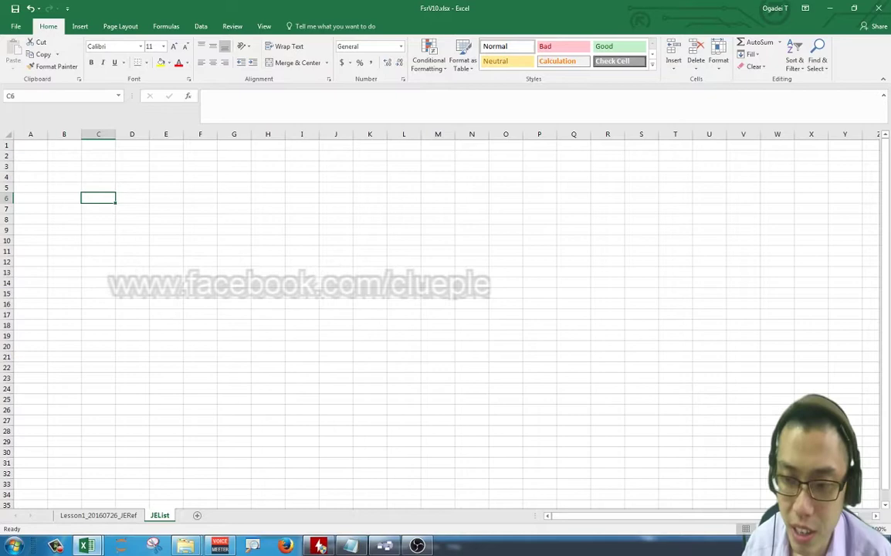
click(70, 480)
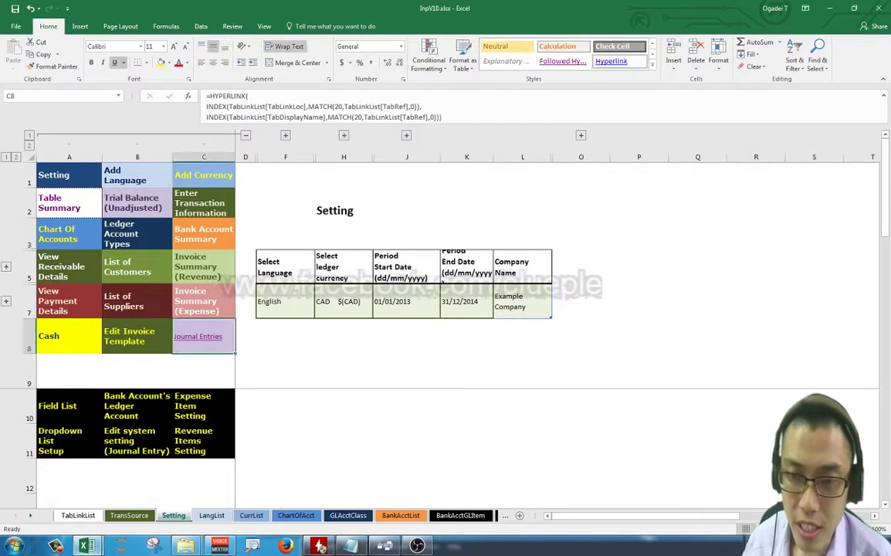
click(197, 336)
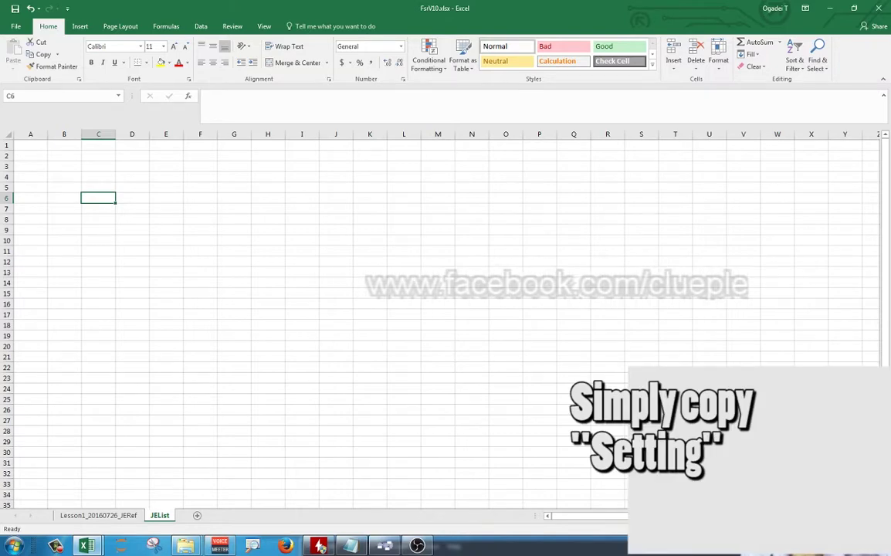
key(ctrl+Home)
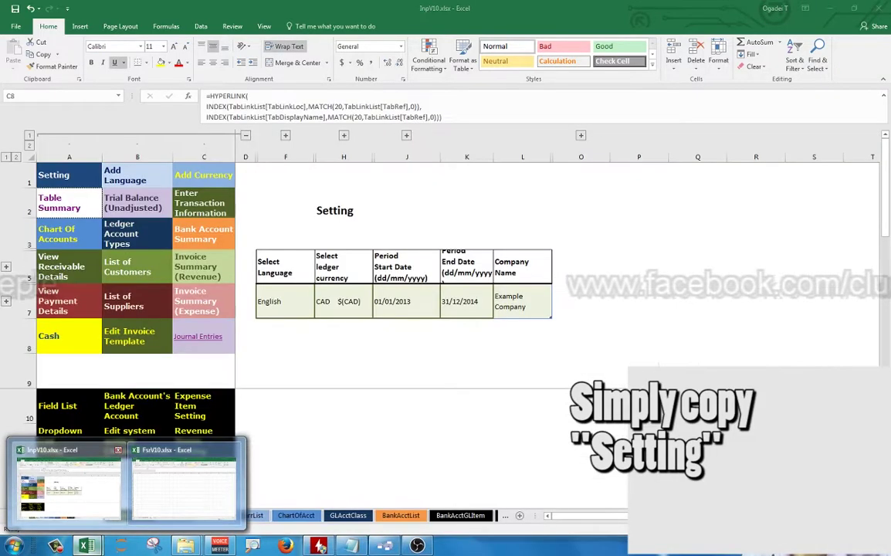
Step: Copy the Setting link cell A1 into A1 of FsrV10's JEList sheet
click(179, 452)
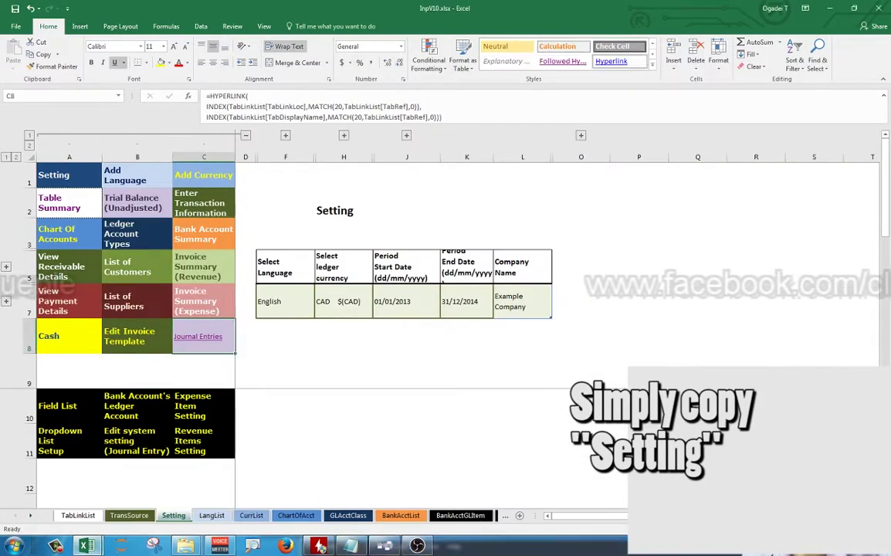
key(ctrl+Home)
key(Left)
key(Left)
key(Left)
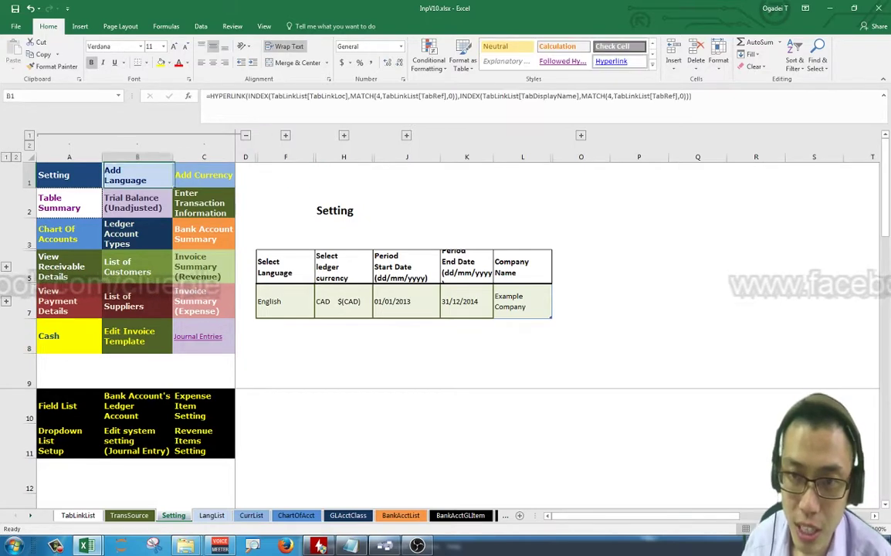
key(ctrl+c)
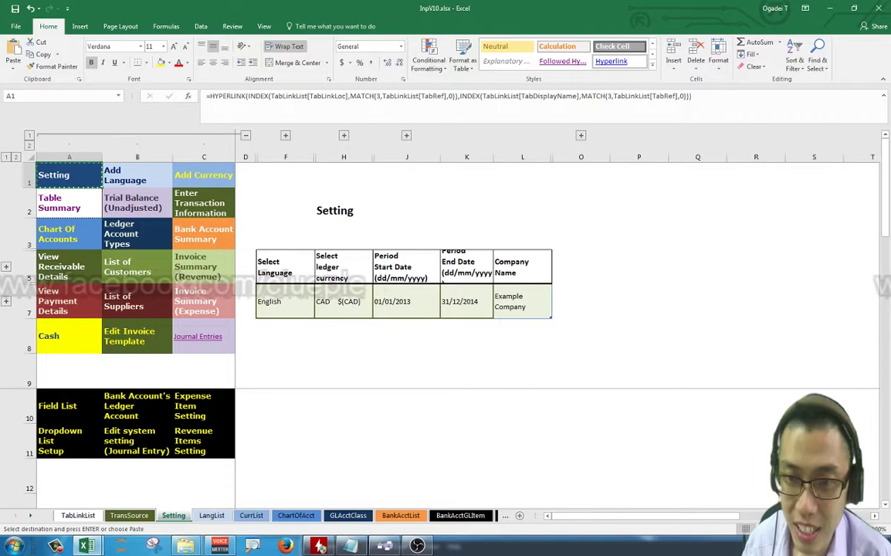
key(ctrl+Tab)
key(ctrl+Home)
key(ctrl+v)
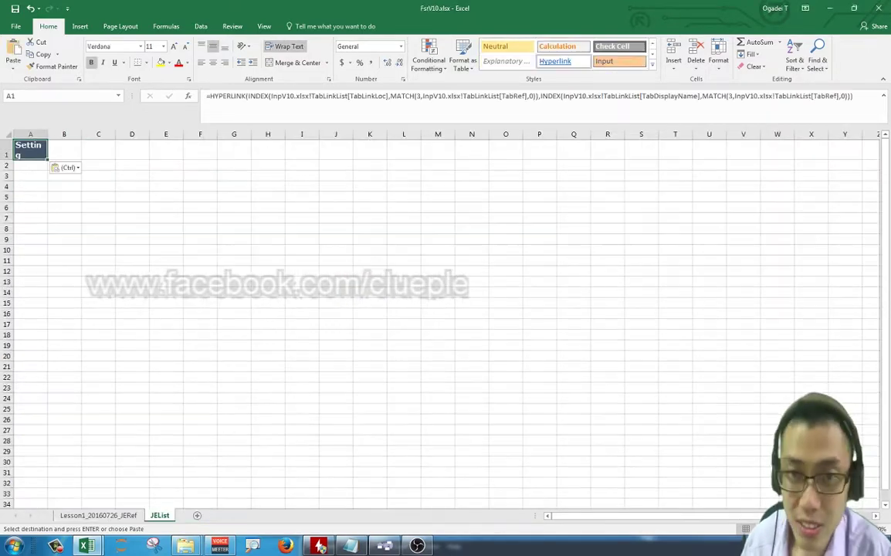
key(ctrl+Tab)
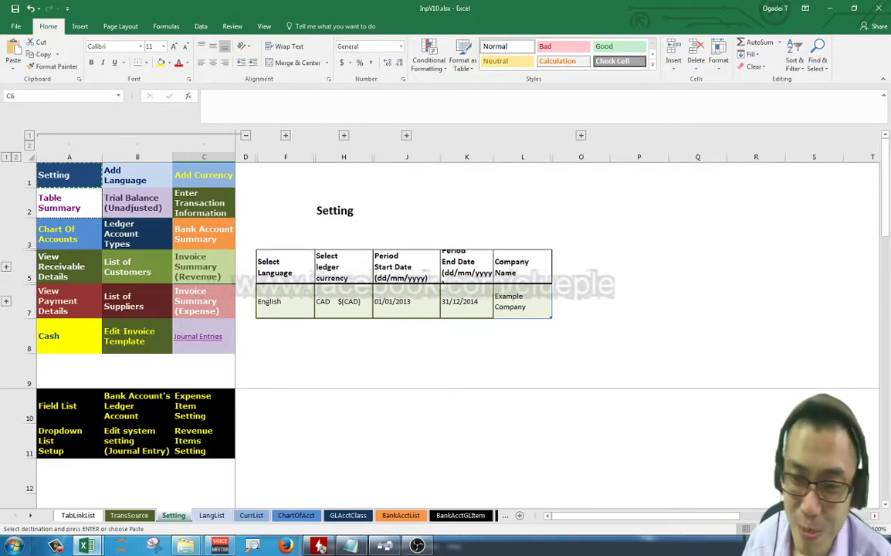
Step: Widen JEList column A to fit the Setting link, then return to InpV10's Setting sheet
key(ctrl+Tab)
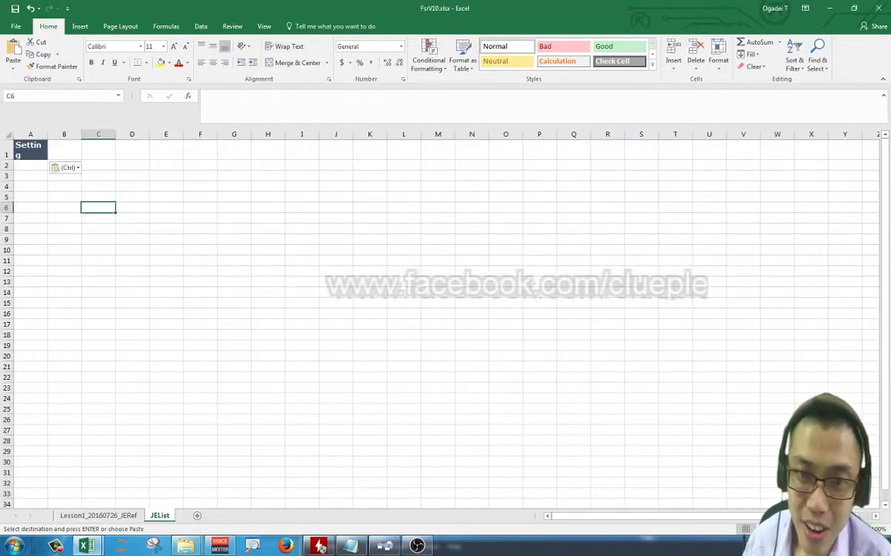
key(ctrl+w)
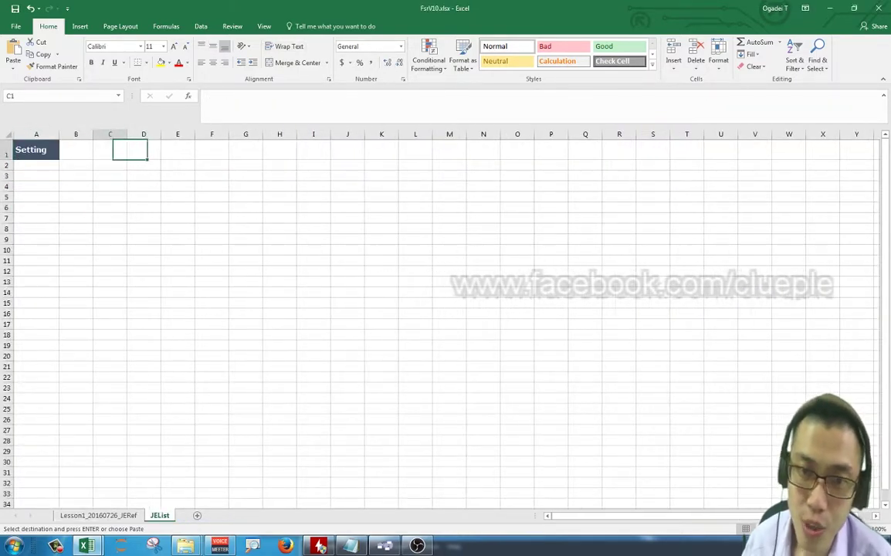
key(Left)
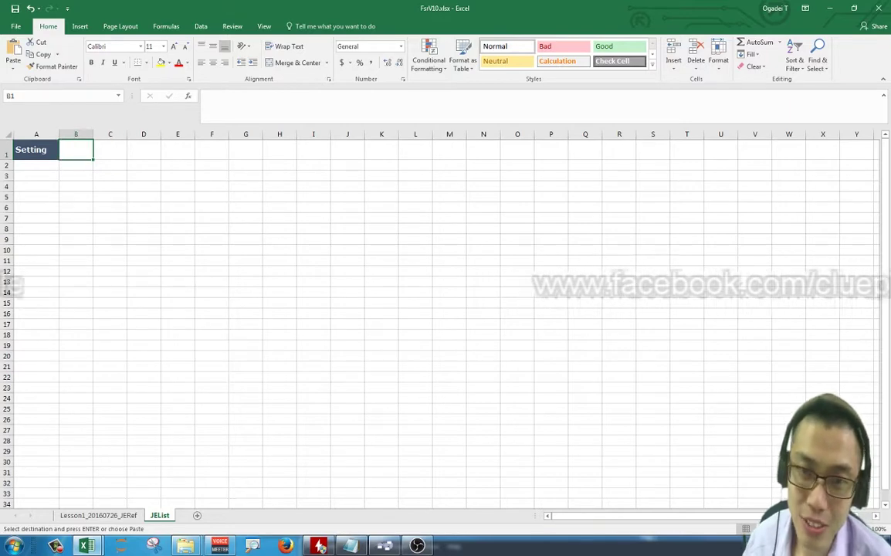
key(ctrl+Tab)
click(285, 336)
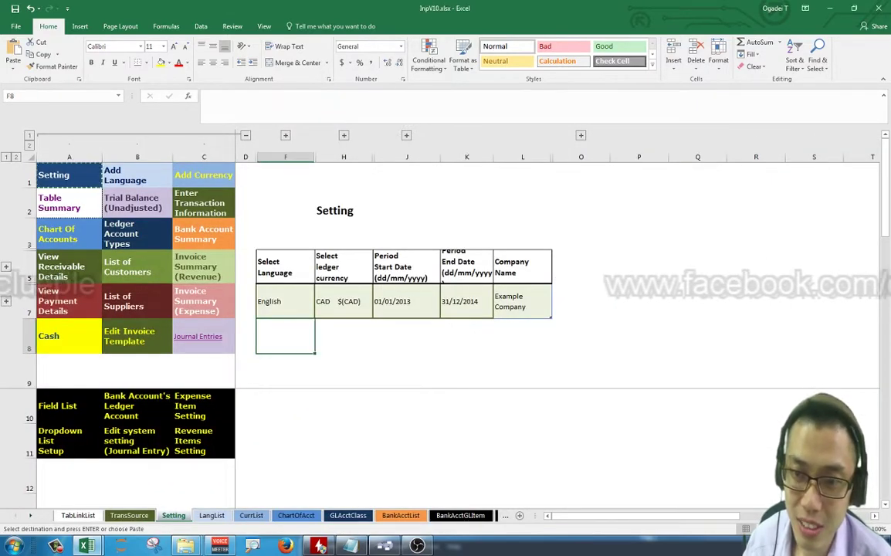